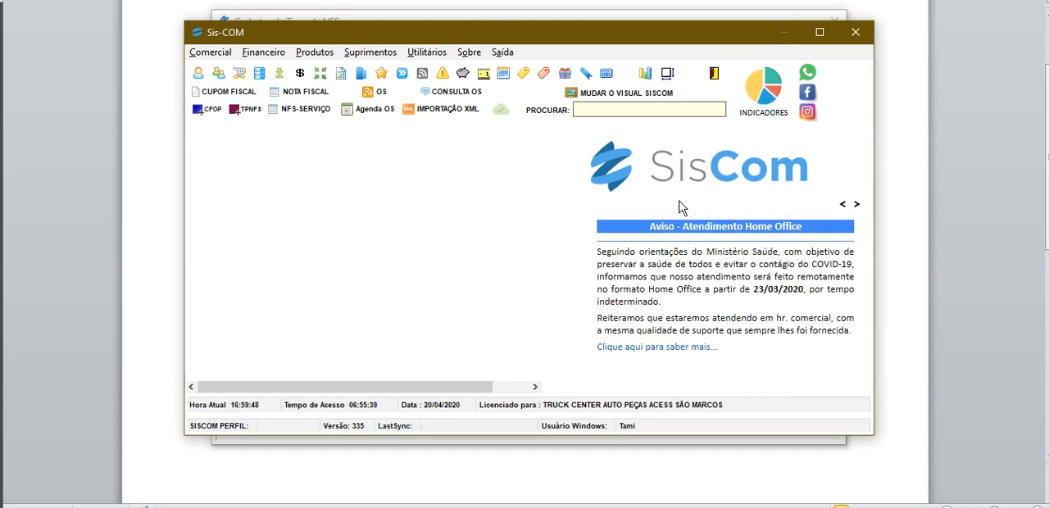
Open the NFS type registration (TPNFS) and review its main and general controls pages.
click(244, 110)
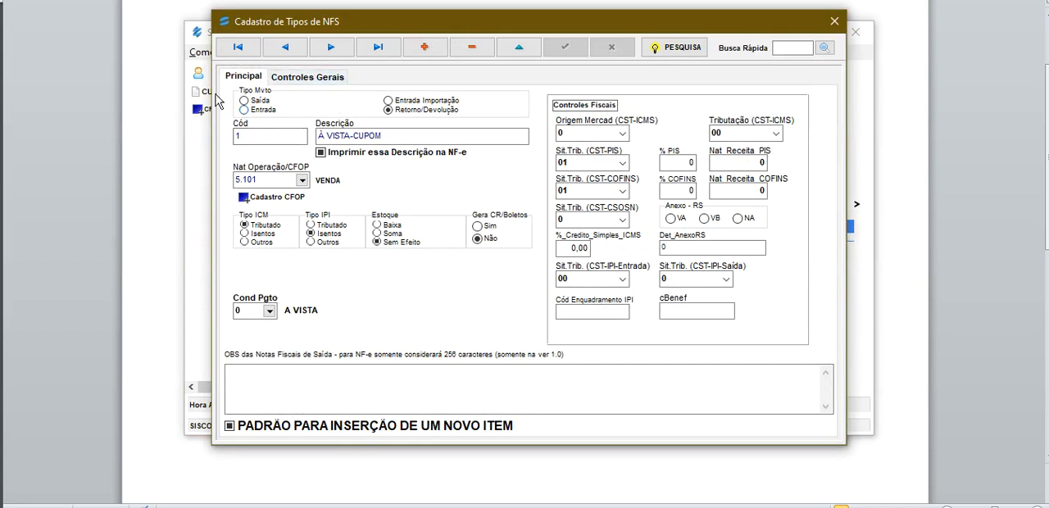
click(489, 133)
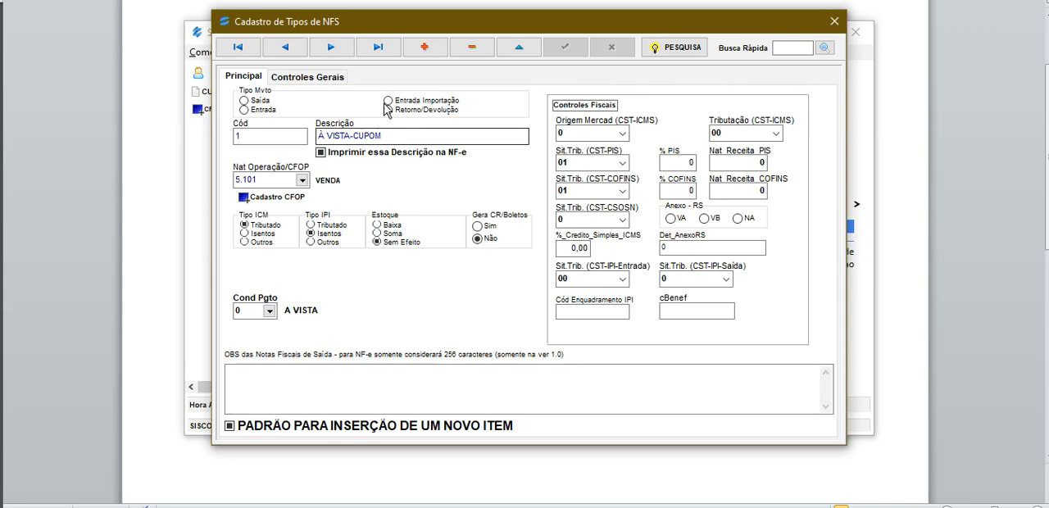
click(327, 79)
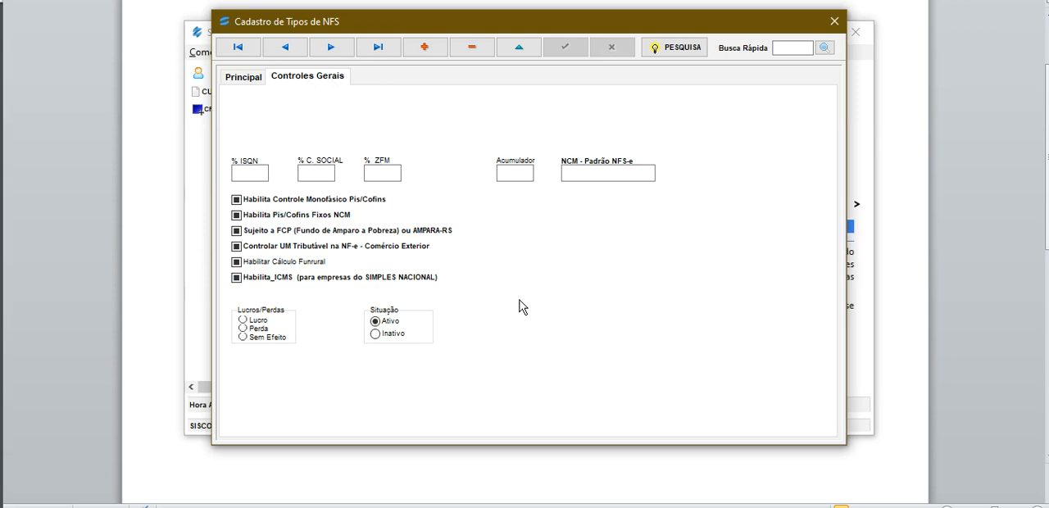
click(249, 78)
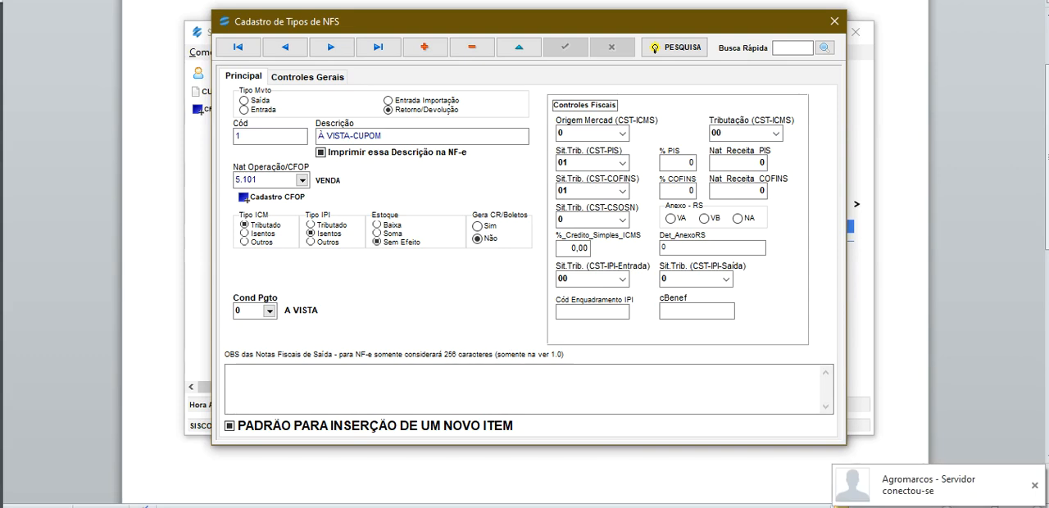
Review the start of the CFOP table PDF, covering the purchase, transfer and return codes, and return to the NFS type registration.
key(alt+Tab)
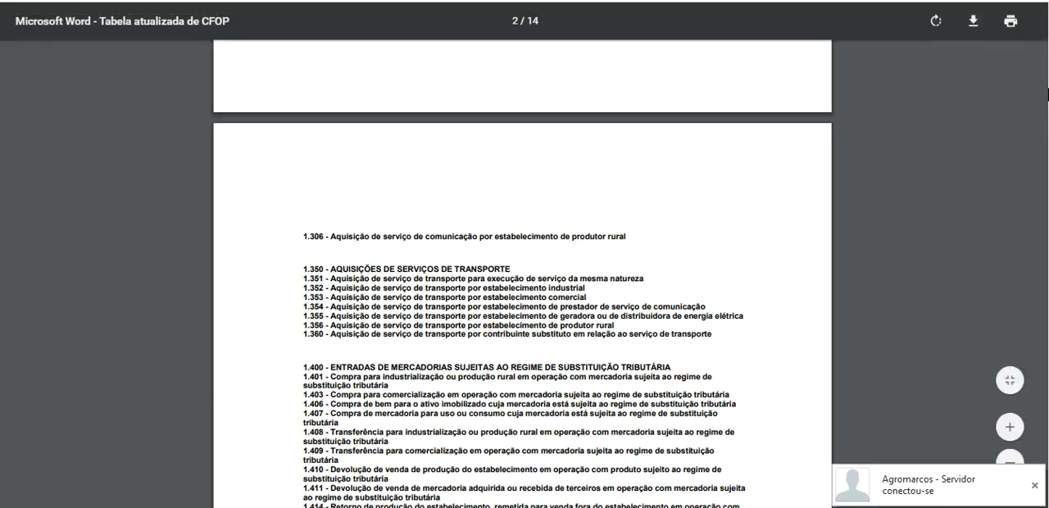
scroll(609, 93, up, 10)
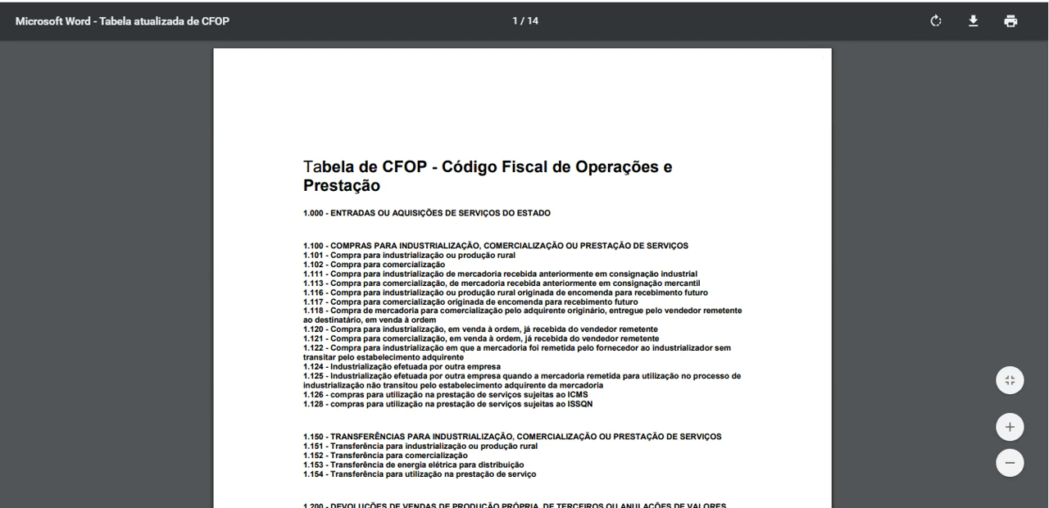
scroll(523, 274, down, 3)
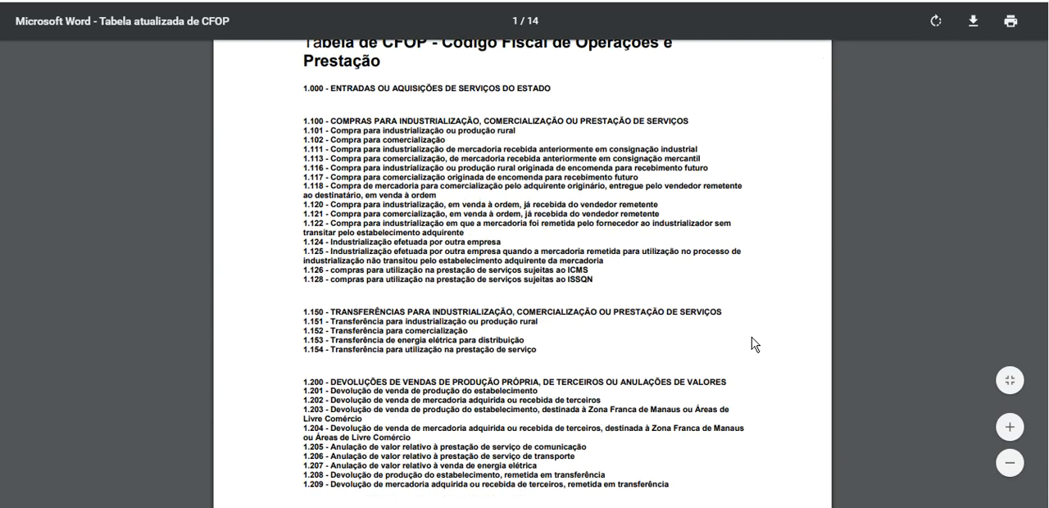
double_click(508, 230)
click(601, 390)
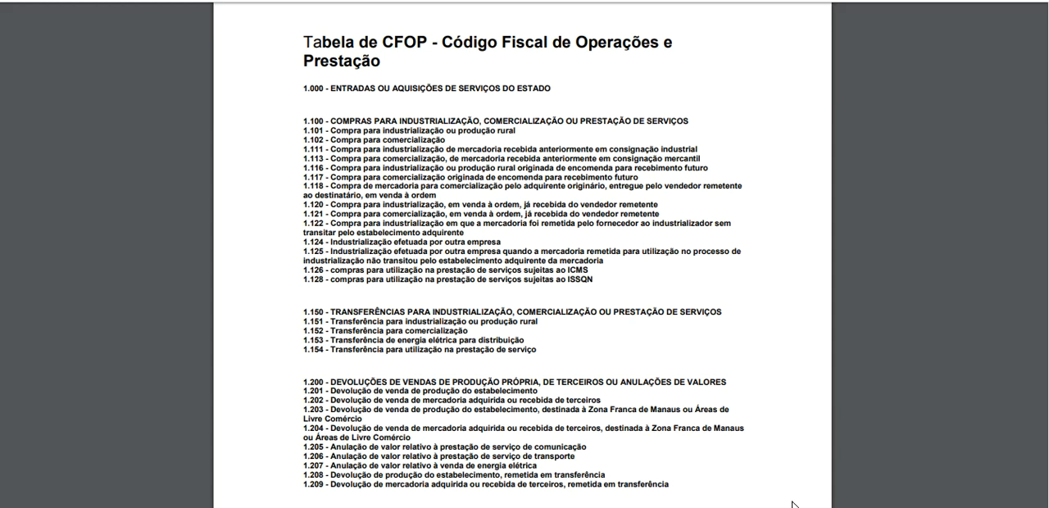
mouse_move(749, 507)
click(748, 472)
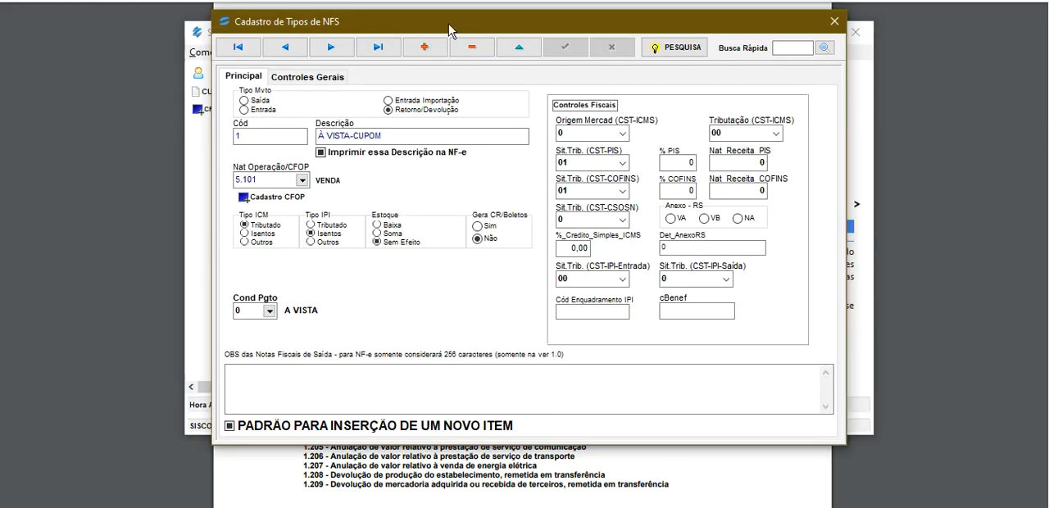
Add a new NFS type record with the description "venda de mercadoria".
click(425, 47)
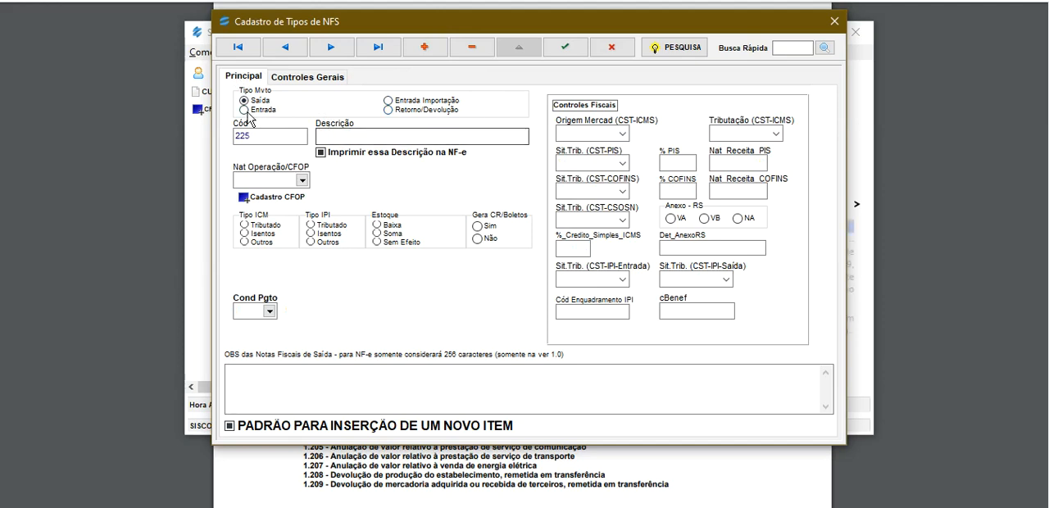
click(343, 139)
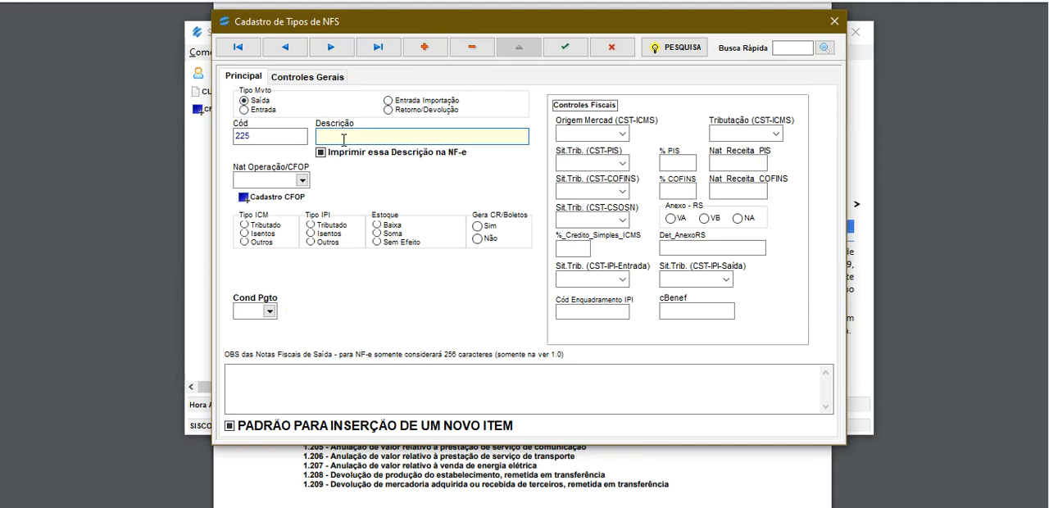
text(venda de mercadoria)
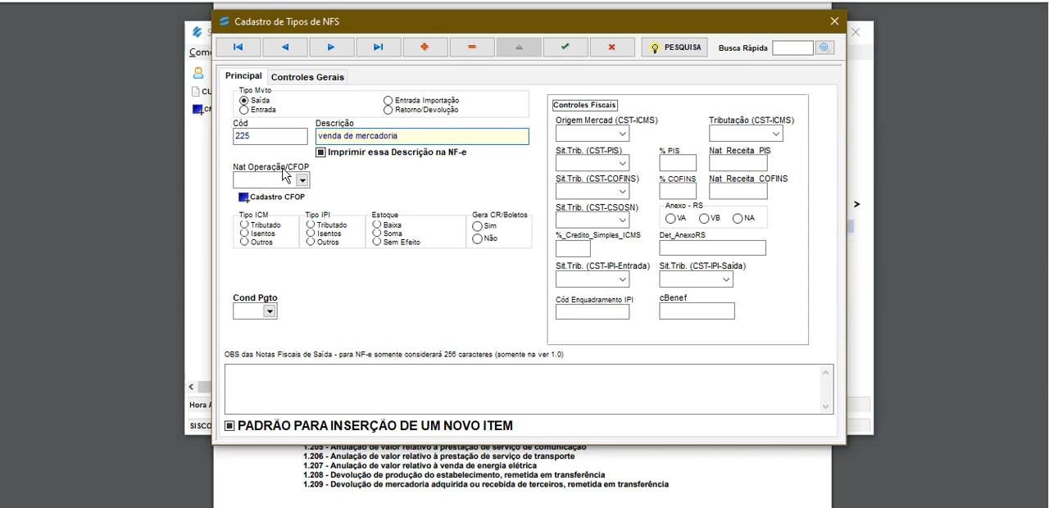
Set the new record's Nat Operação/CFOP to 5.101 and its Tipo ICM to Tributado.
click(275, 180)
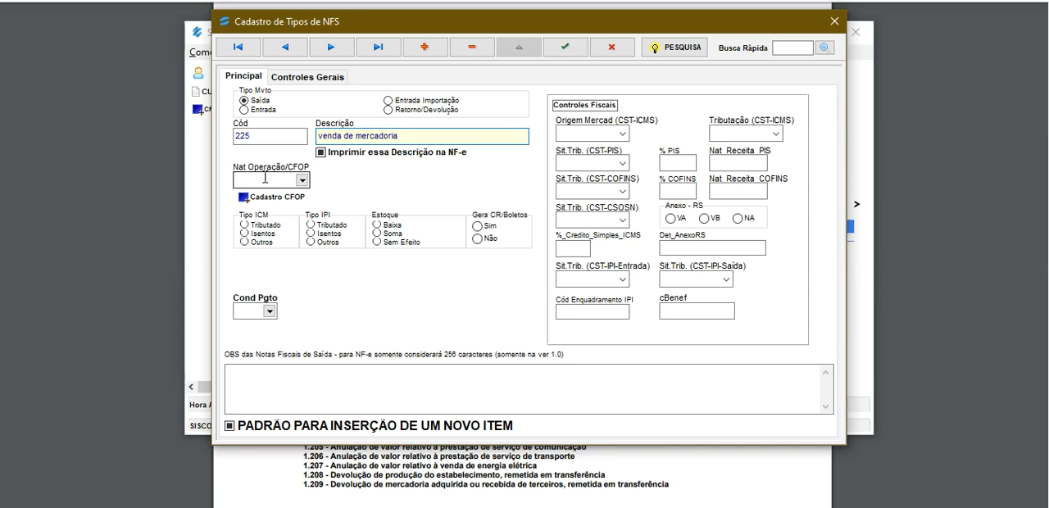
text(6)
key(BackSpace)
text(5.101)
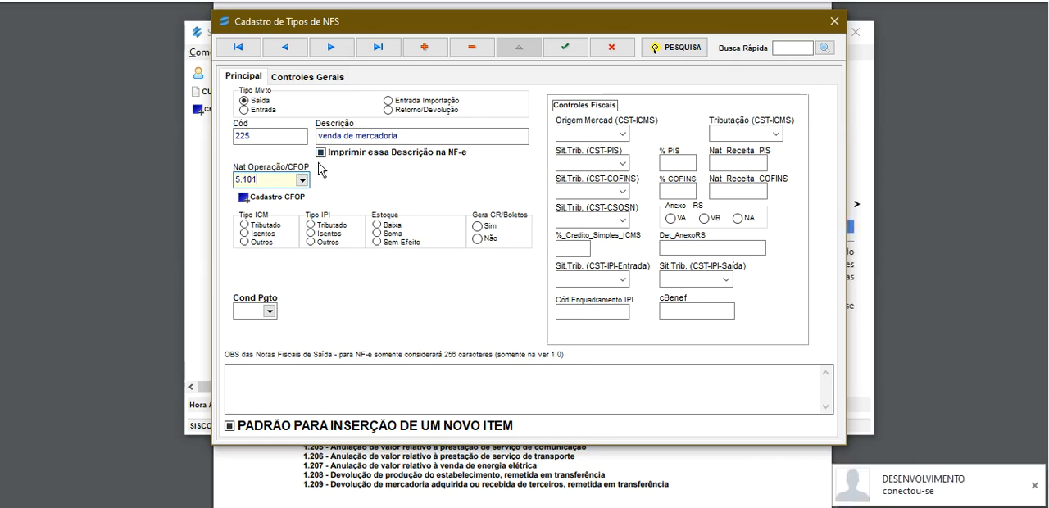
click(244, 225)
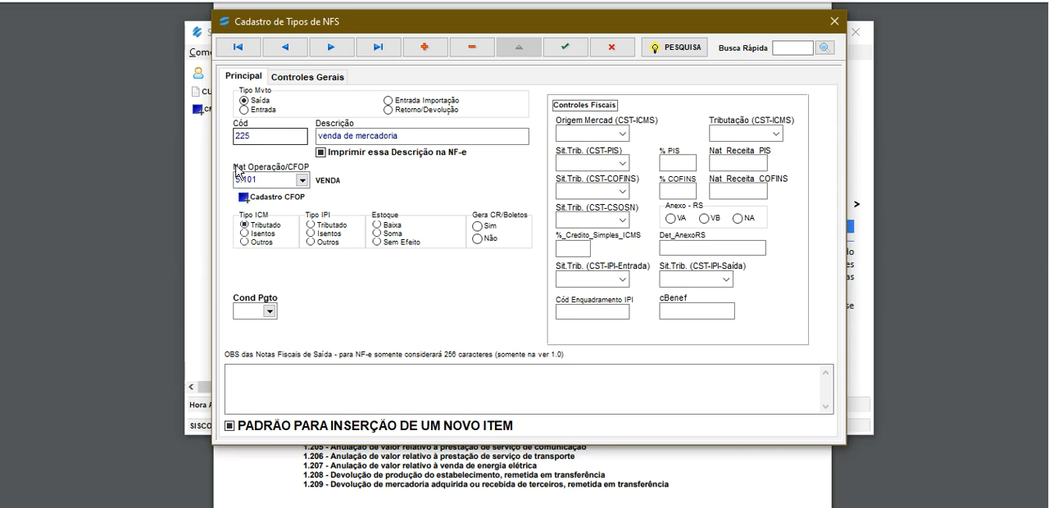
Look up CFOP 5.101 in the CFOP table PDF and return to the NFS type registration.
click(263, 180)
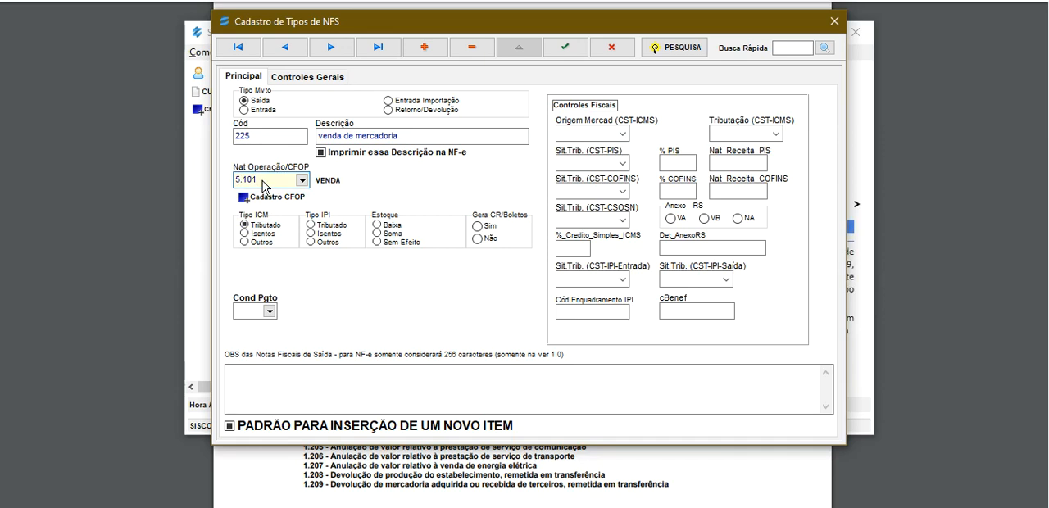
click(294, 465)
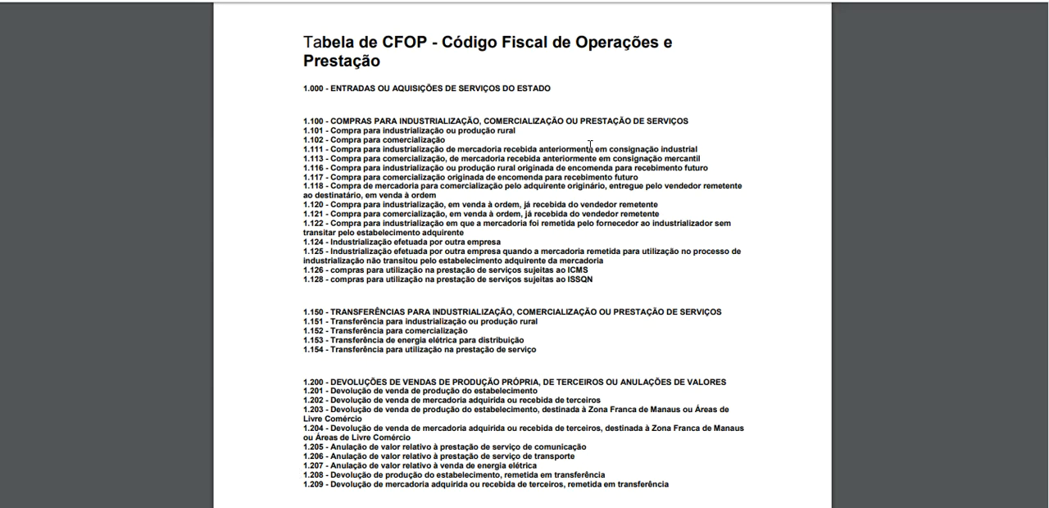
key(ctrl+f)
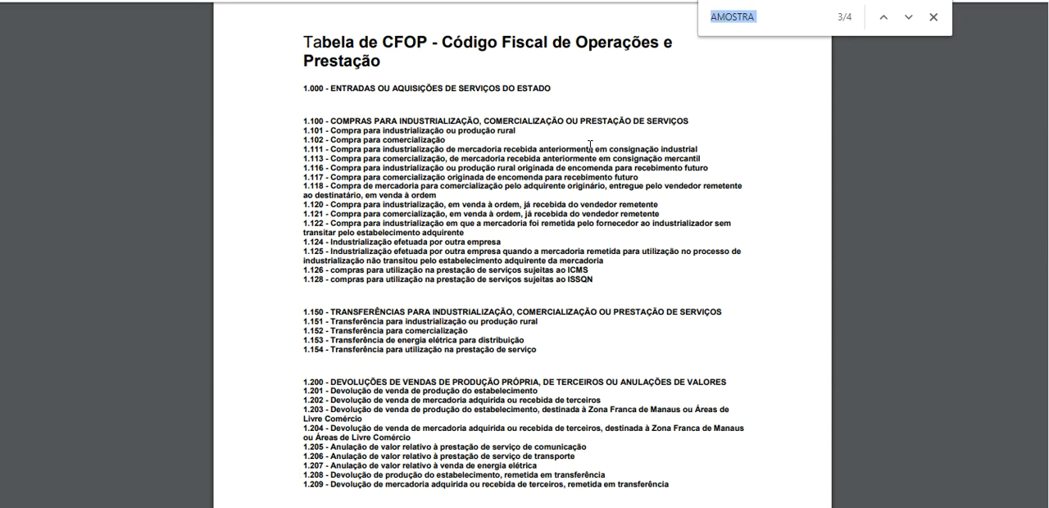
text(5.101)
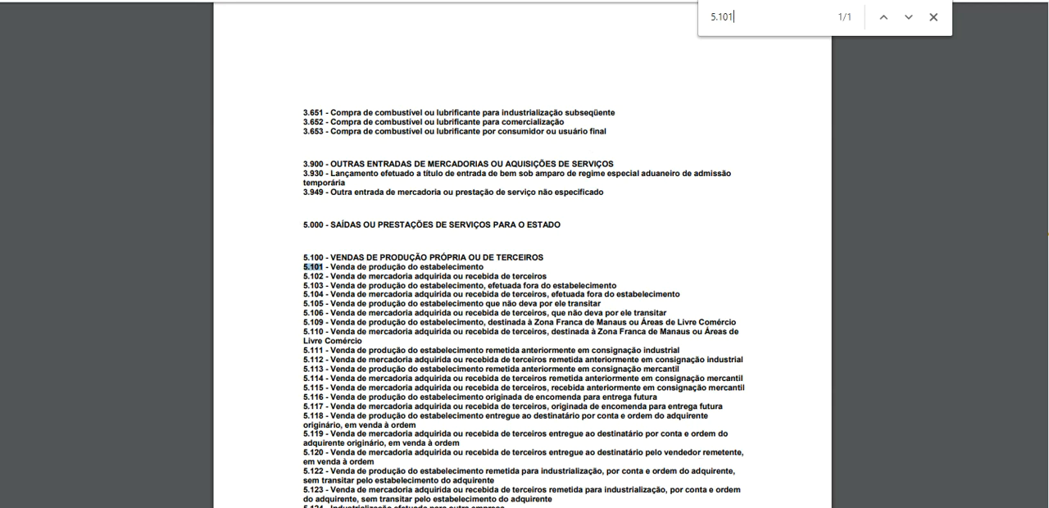
click(748, 506)
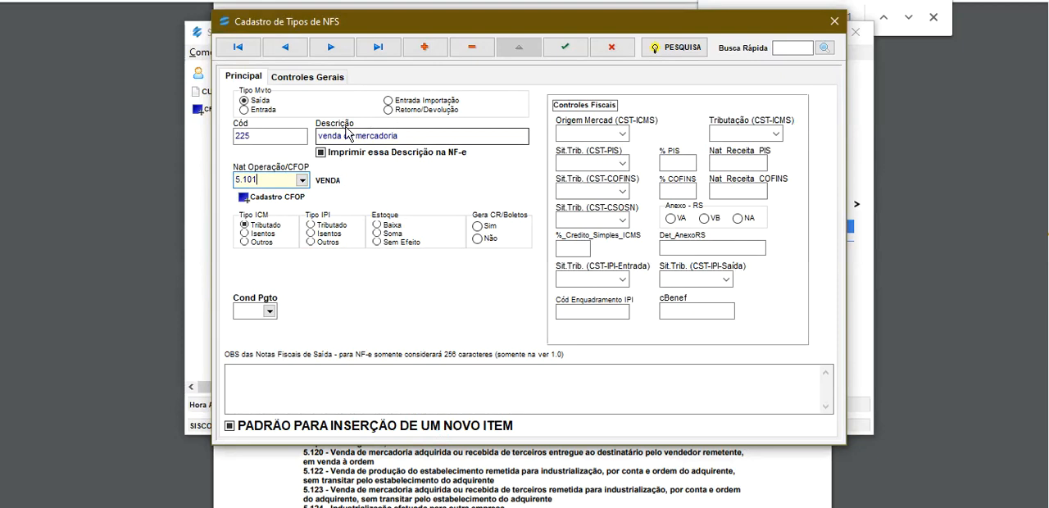
Capitalize the description as "Venda de mercadoria" and enable printing this description on the NF-e.
drag(323, 136, 297, 134)
text(V)
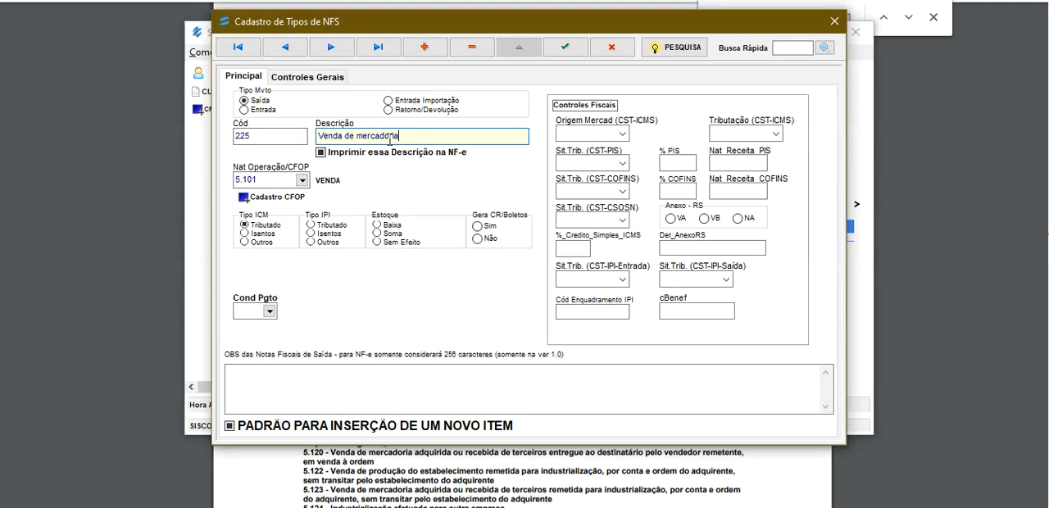
click(323, 157)
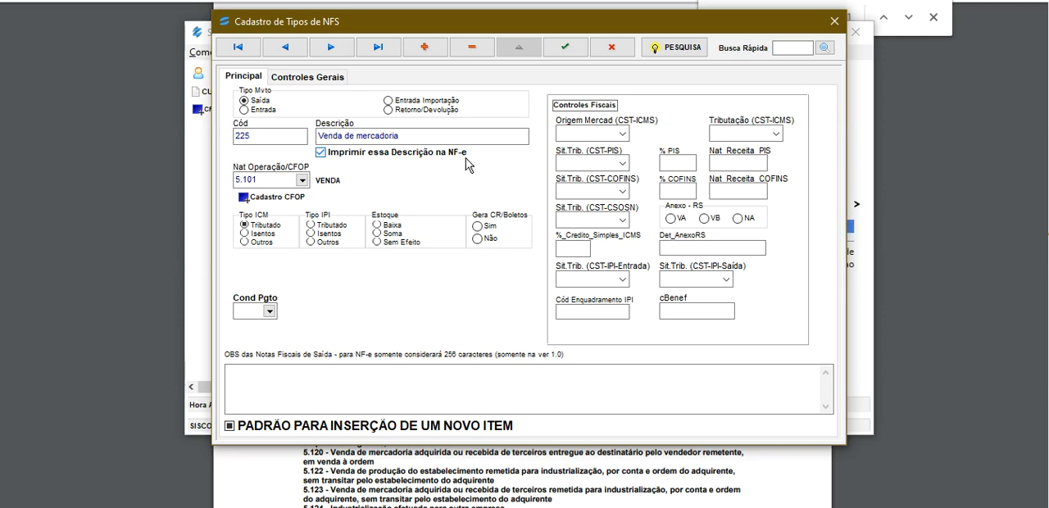
click(400, 136)
drag(400, 135, 314, 154)
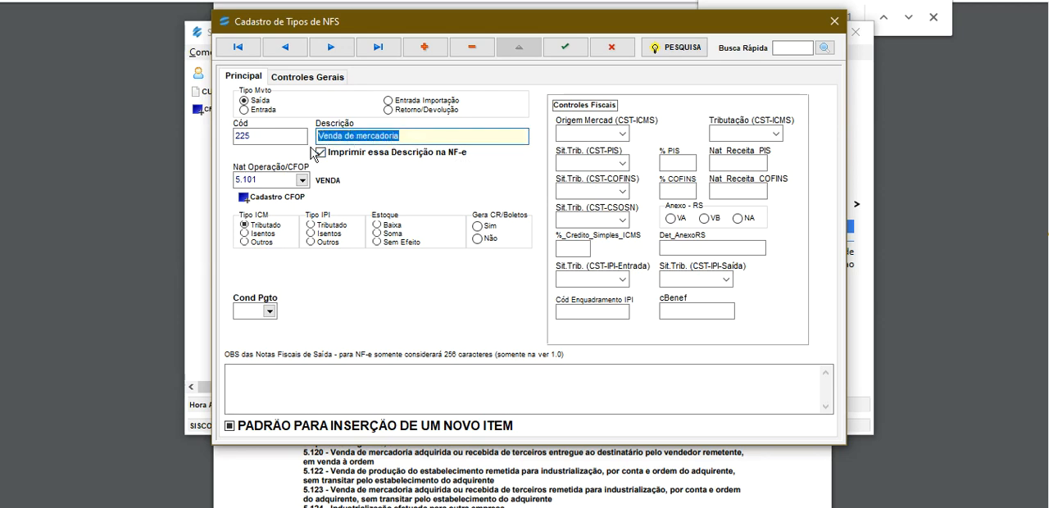
click(371, 158)
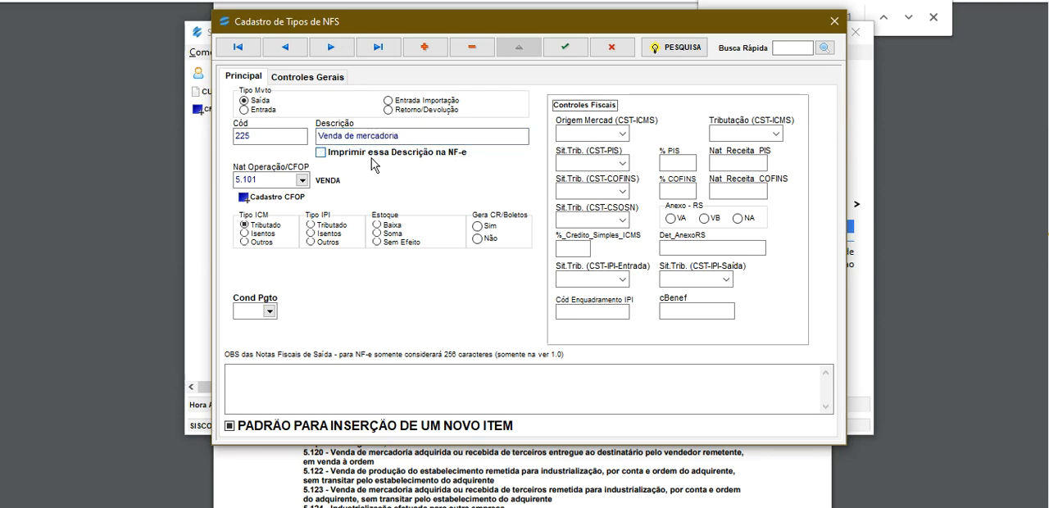
click(372, 158)
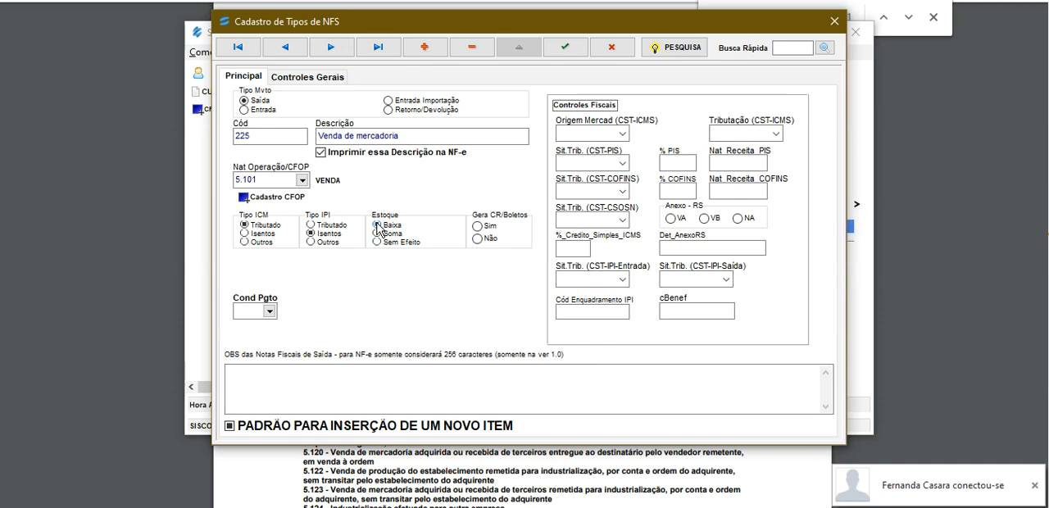
Set Estoque to Baixa and Gera CR/Boletos to Sim for the new NFS type.
click(376, 233)
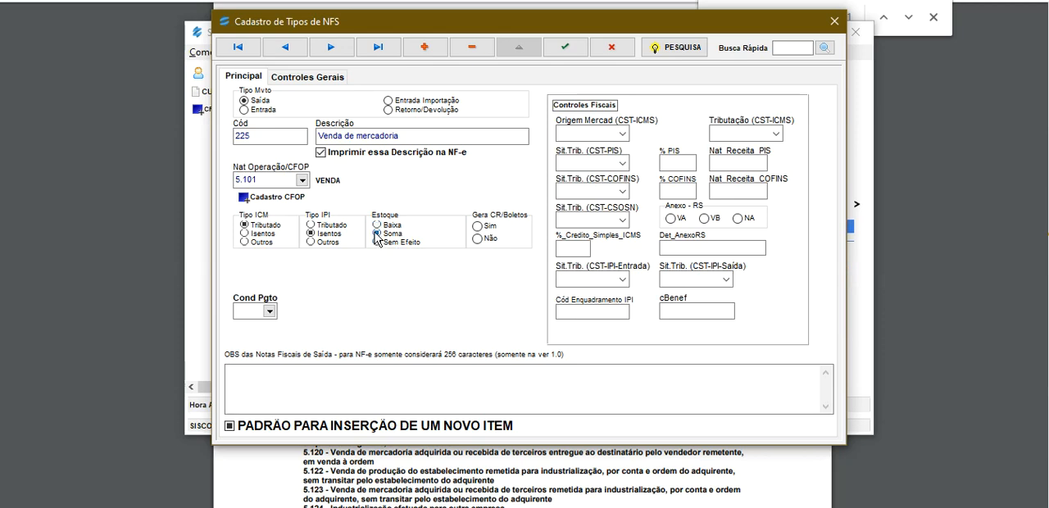
click(378, 225)
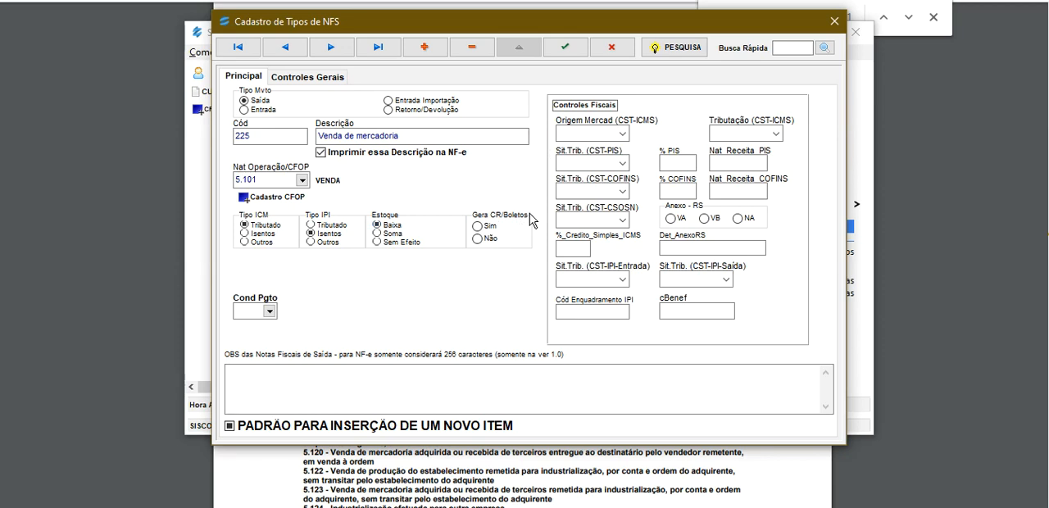
click(489, 227)
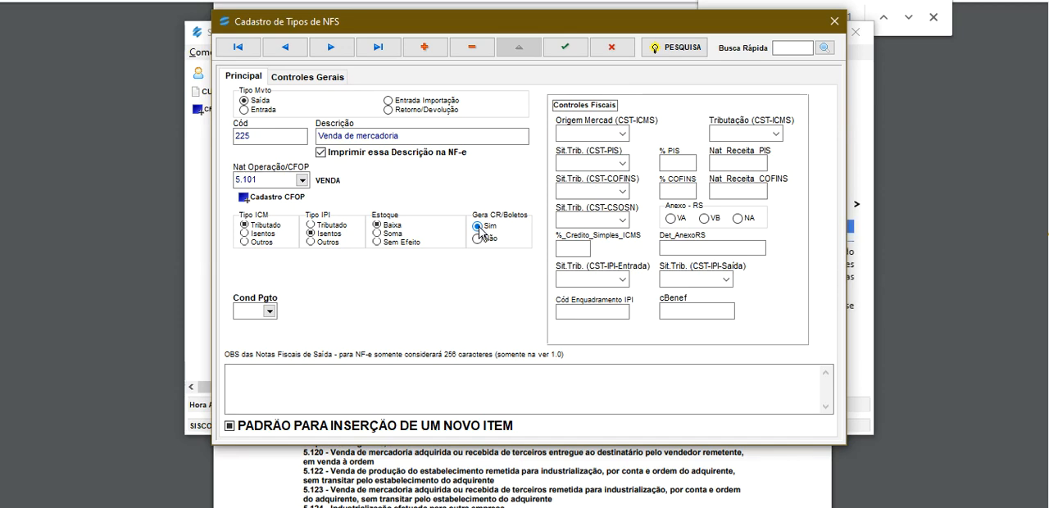
click(258, 179)
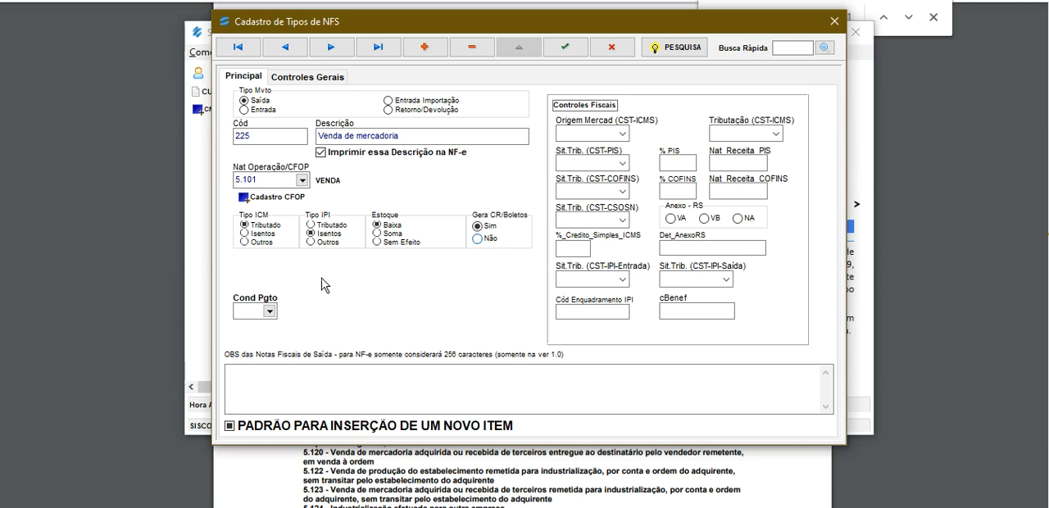
Set the payment condition (Cond Pgto) to 1, 30 dias, and place the cursor in the outgoing invoice notes.
click(270, 311)
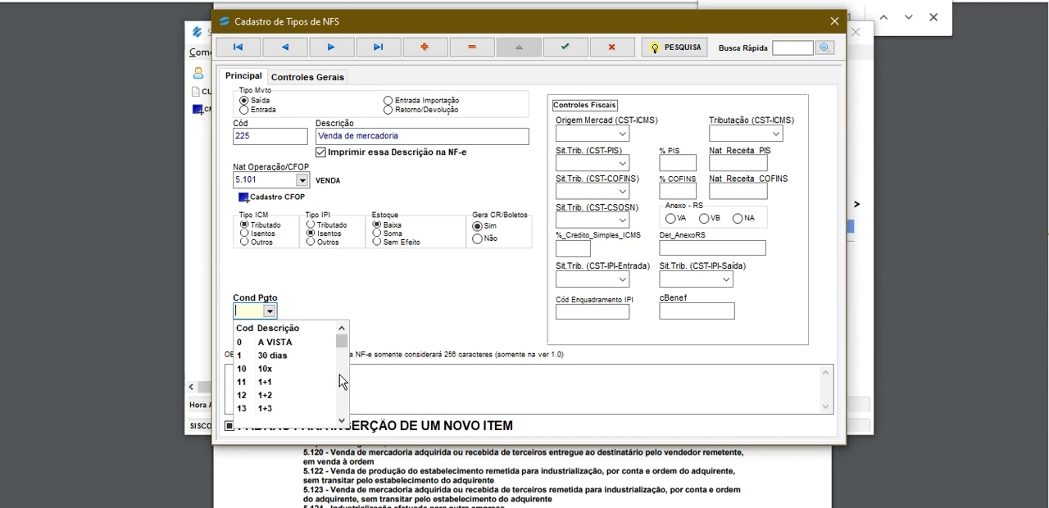
click(283, 358)
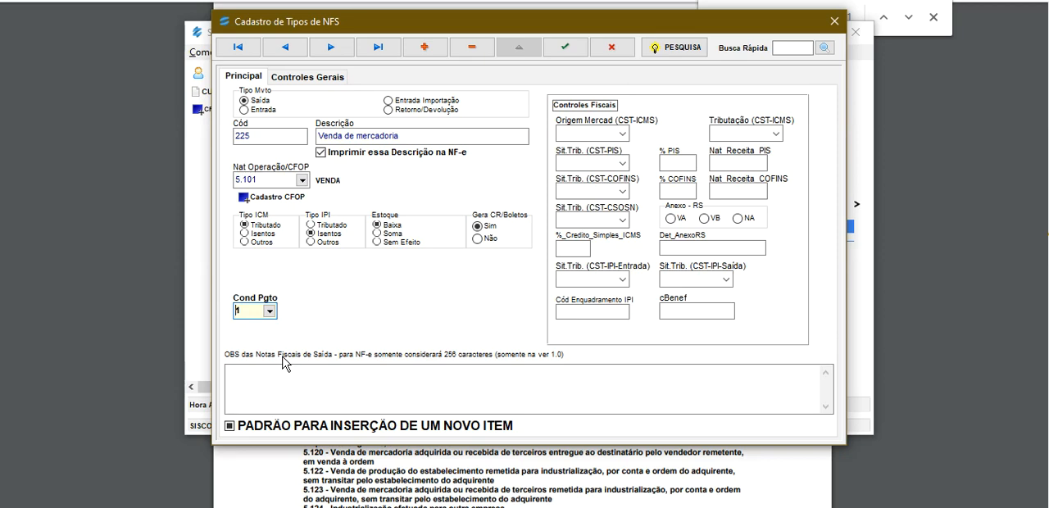
click(298, 388)
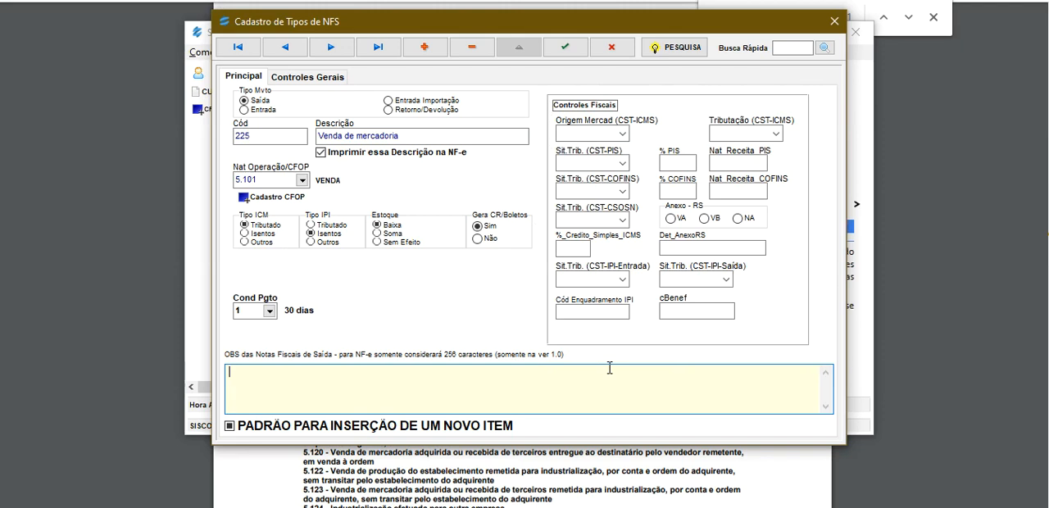
Set Origem Mercad (CST-ICMS) to "0 - Nacional, exceto as indicadas nos códigos 3, 4, 5 e 8".
click(621, 135)
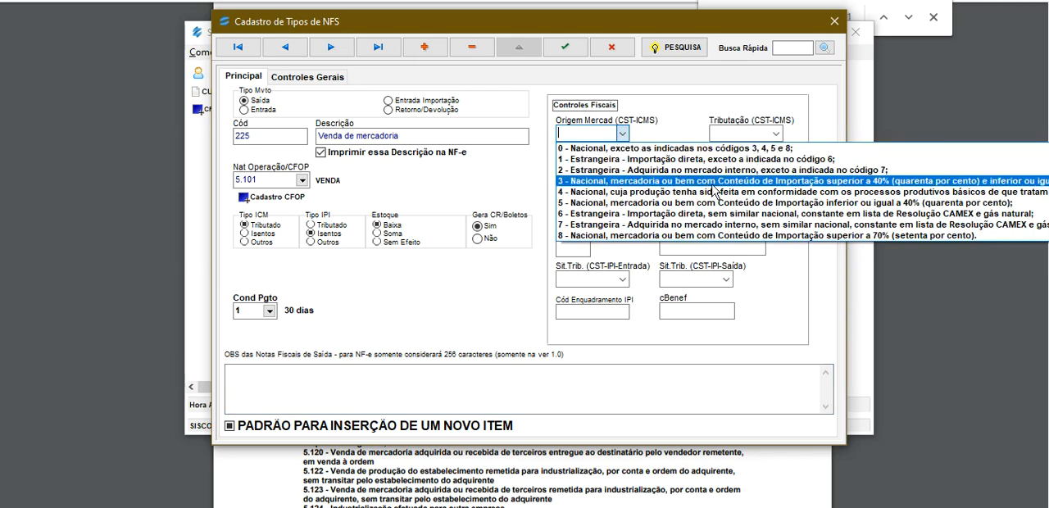
click(593, 219)
click(623, 134)
click(627, 148)
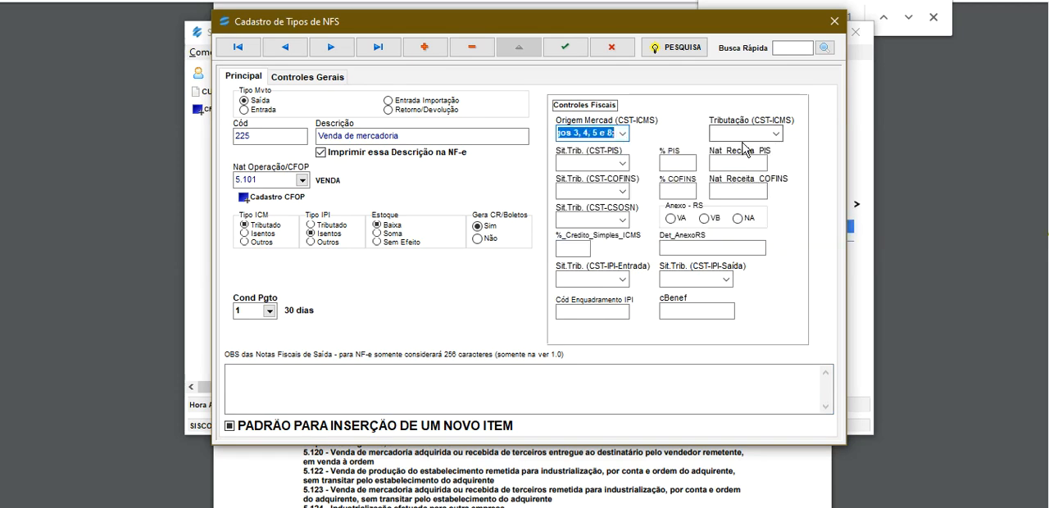
Set Tributação (CST-ICMS) to "20 - Com redução de base de cálculo" for the new NFS type.
click(771, 133)
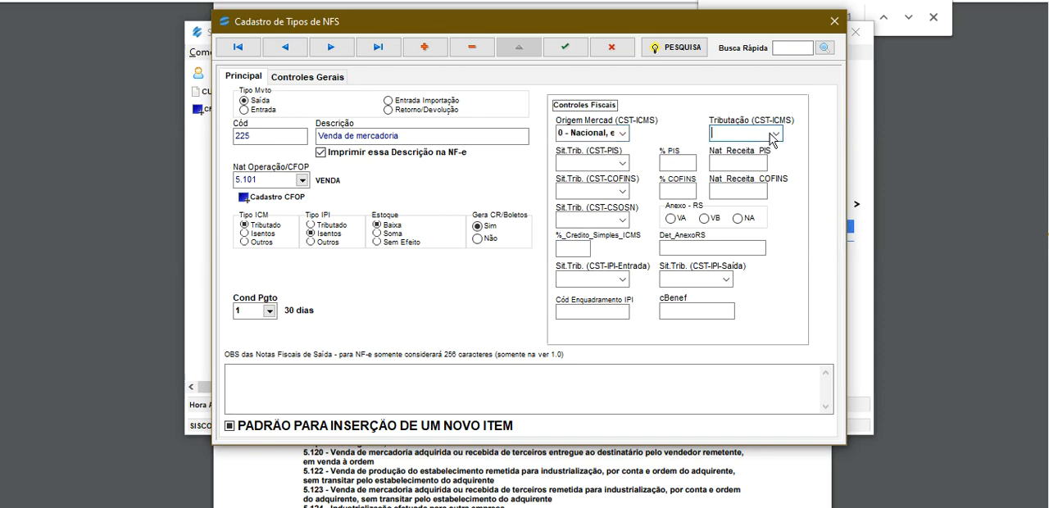
click(775, 134)
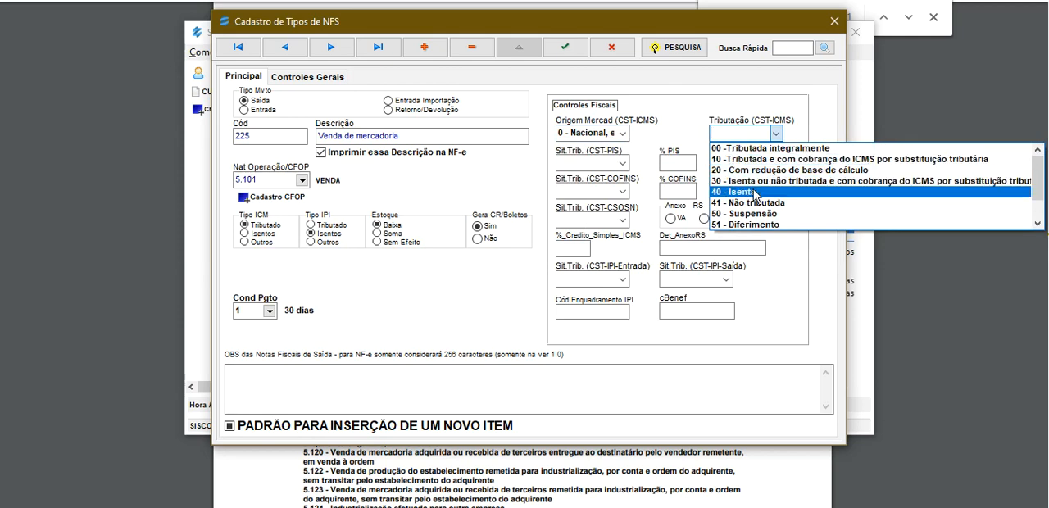
click(794, 171)
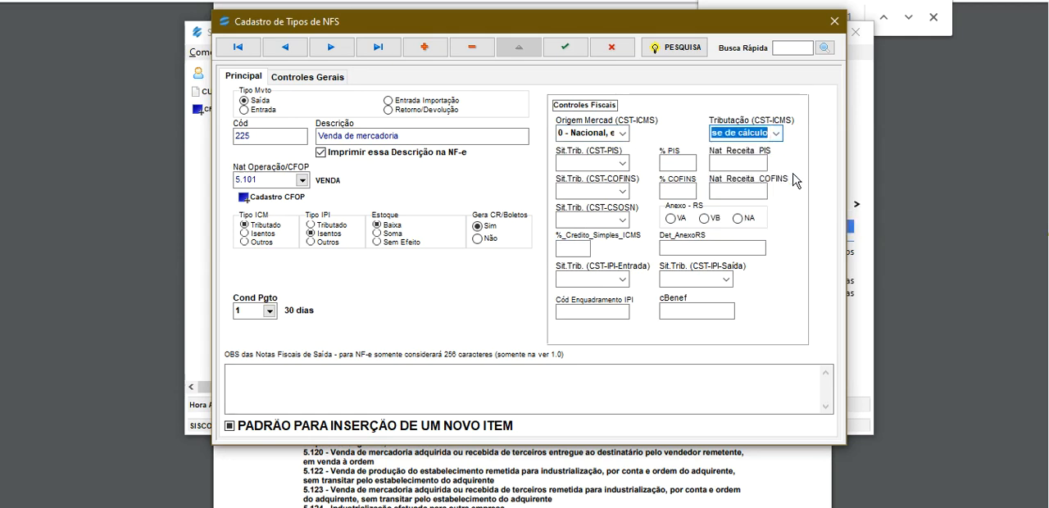
Set both the PIS and COFINS tax situations to "01-Operação Tributável com Alíquota Básica".
click(621, 163)
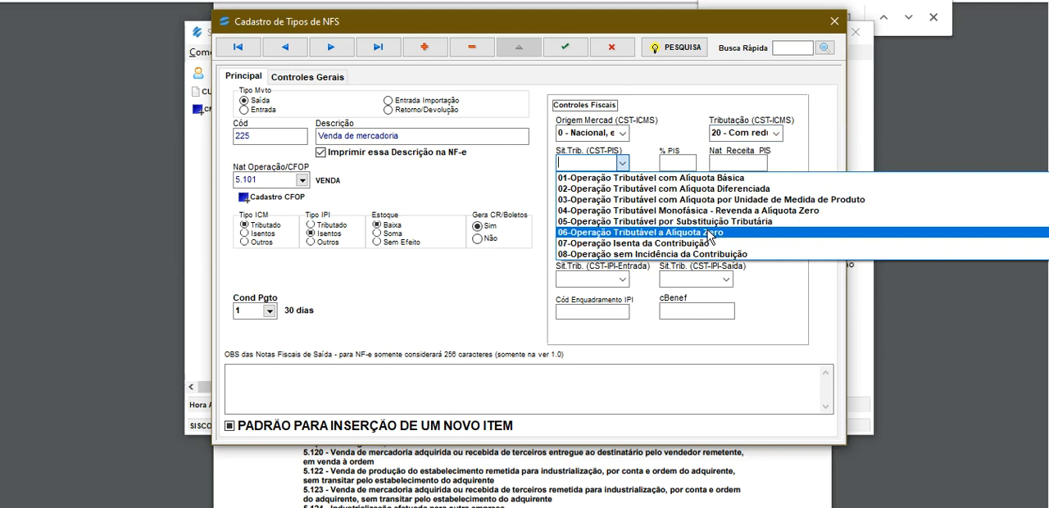
click(651, 178)
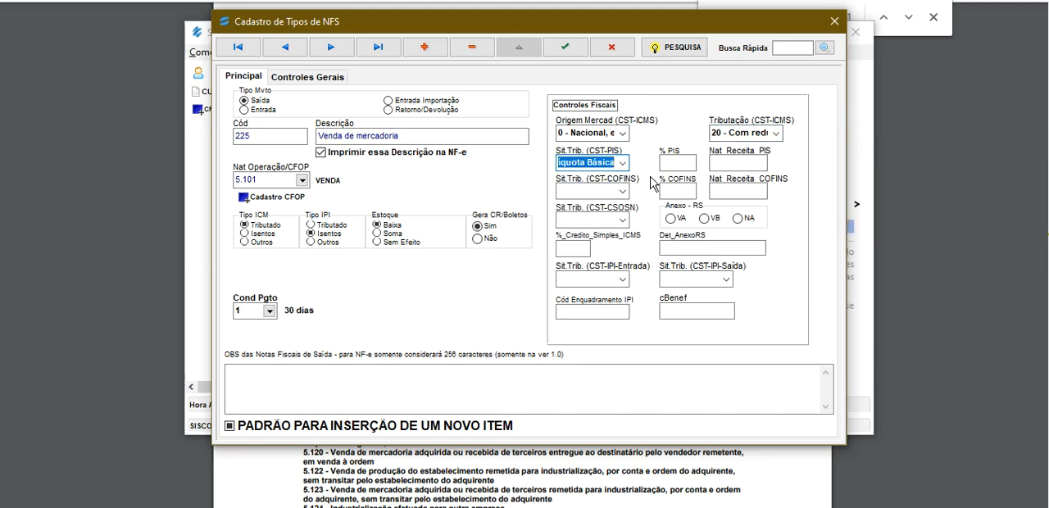
click(622, 191)
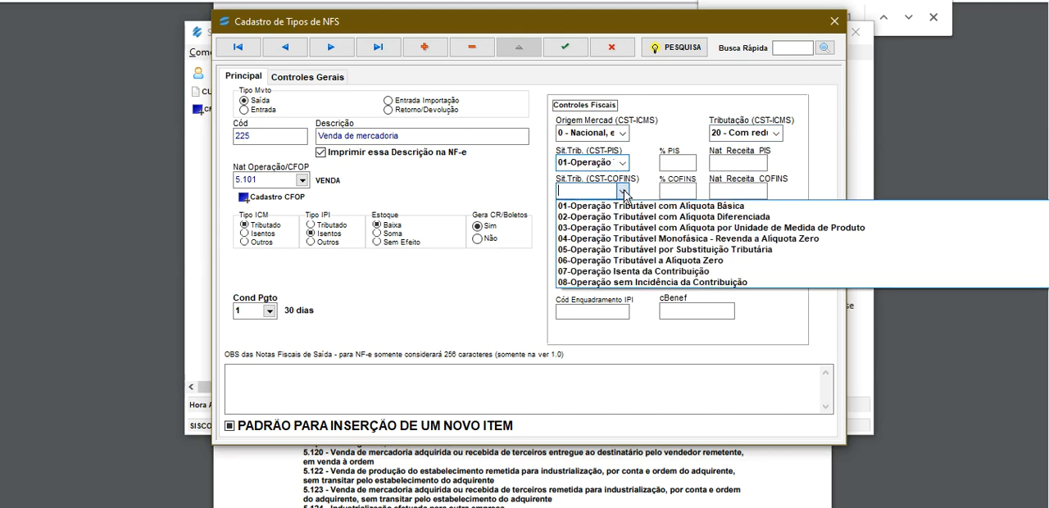
click(622, 207)
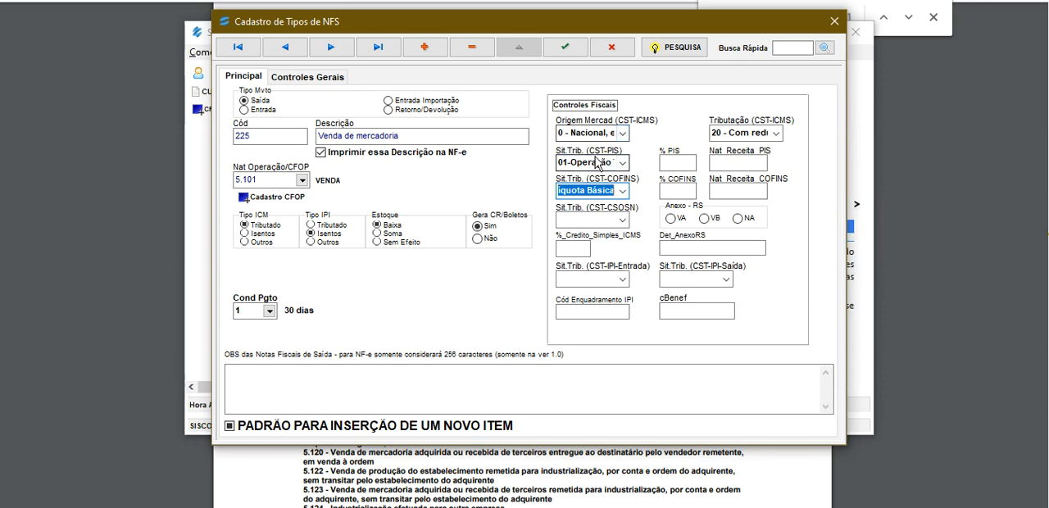
Set the CSOSN tax situation to 101, Simples Nacional com permissão de crédito, with a Simples ICMS credit of 1,52%.
click(626, 221)
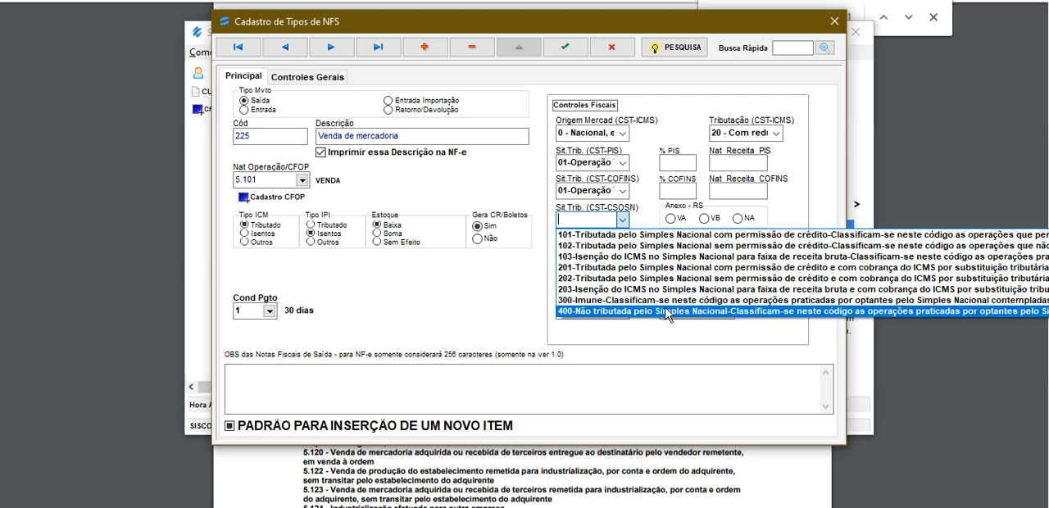
click(589, 236)
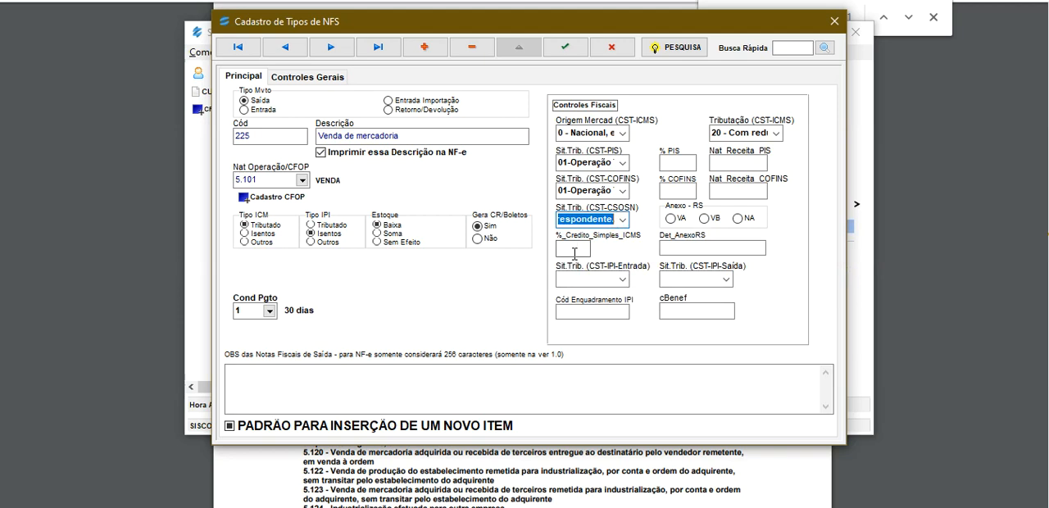
click(575, 253)
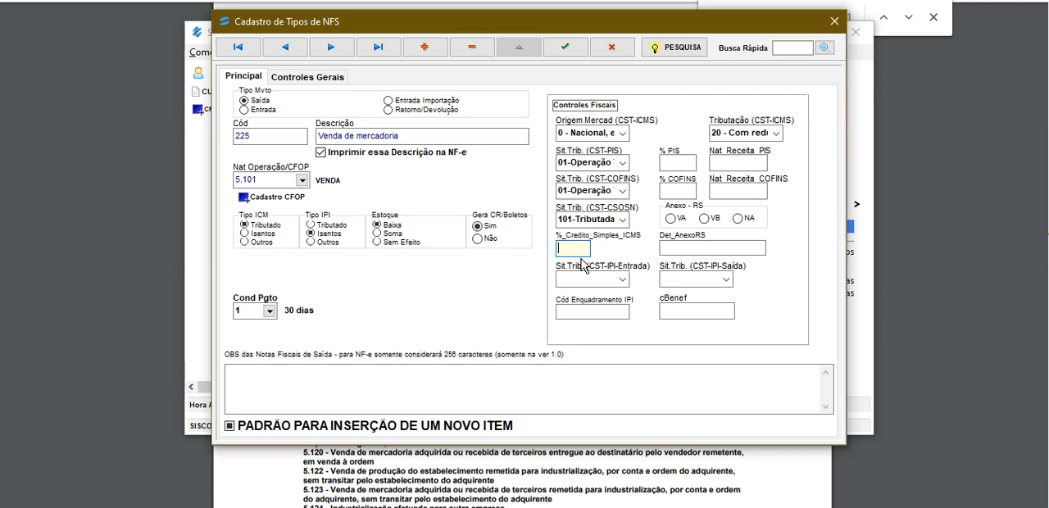
text(1,52)
key(Tab)
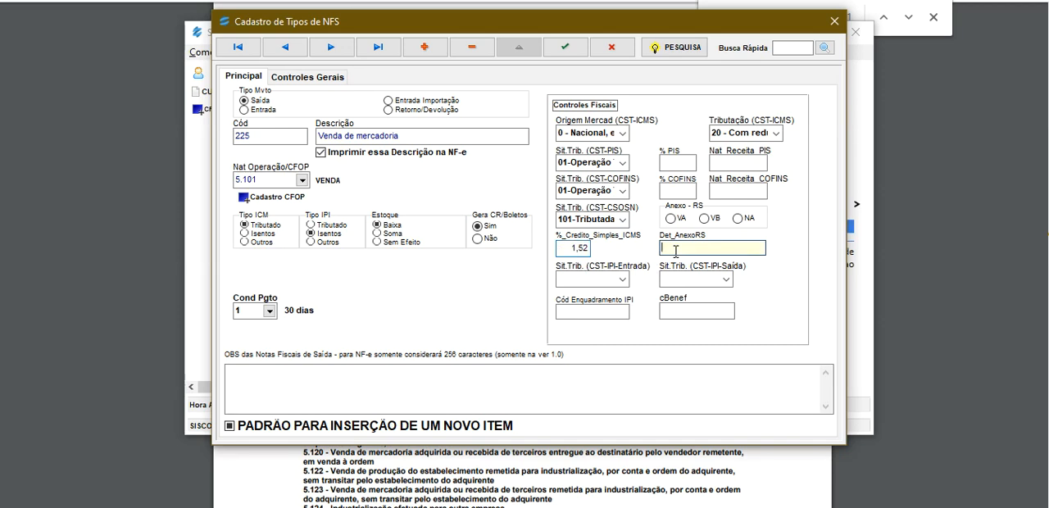
Set the IPI tax situations to "49-Outras entradas" for Entrada and "99-Outras Saídas" for Saída, leaving Cód Enquadramento IPI and cBenef blank.
click(622, 280)
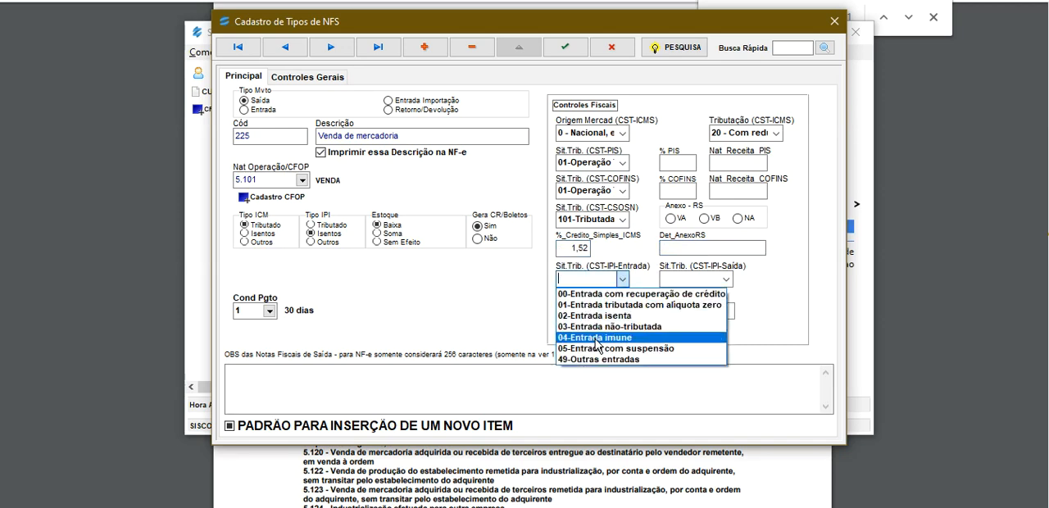
click(599, 359)
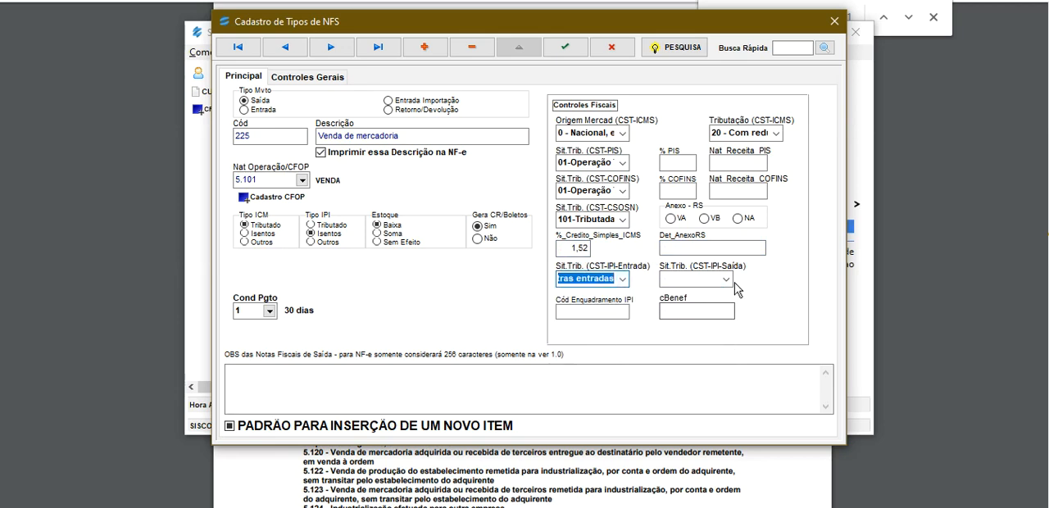
click(727, 279)
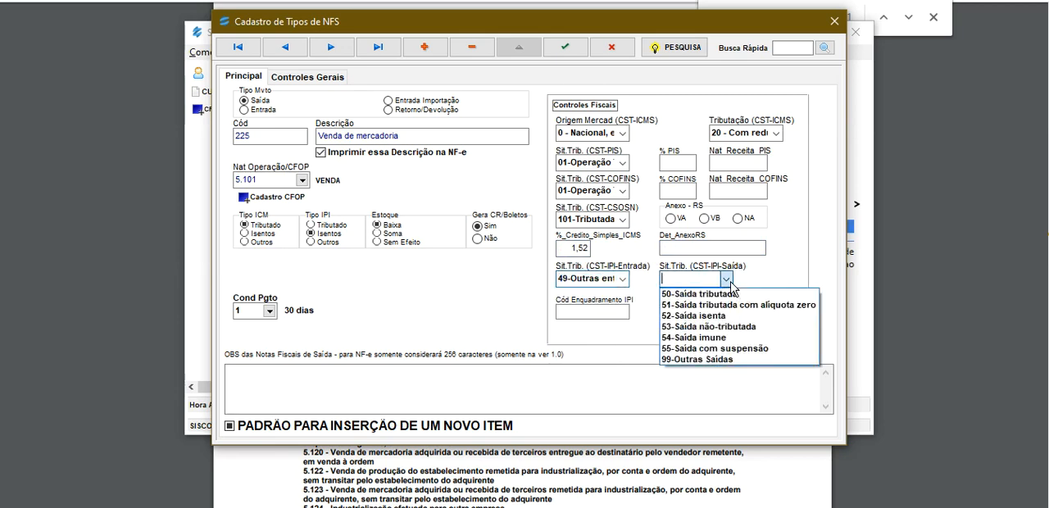
click(681, 359)
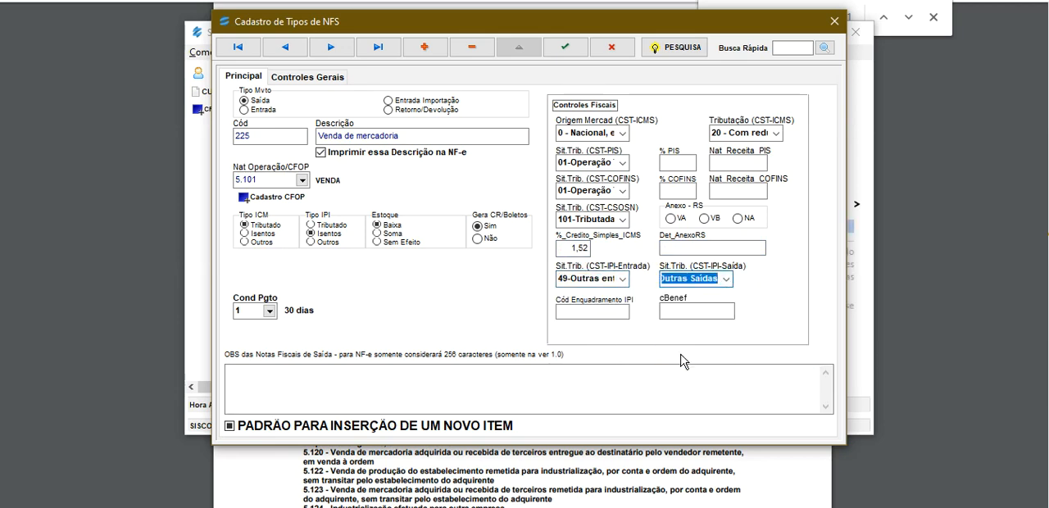
click(603, 314)
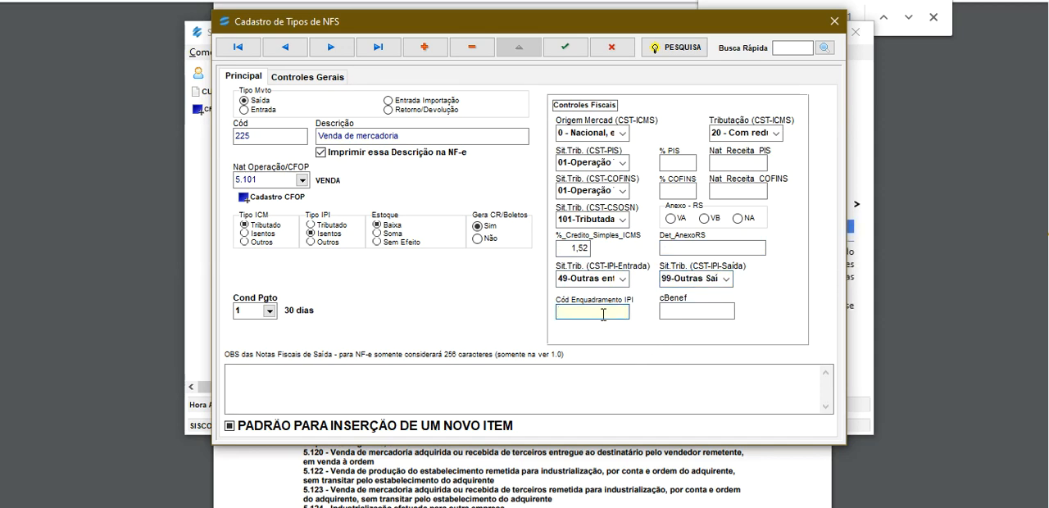
click(698, 310)
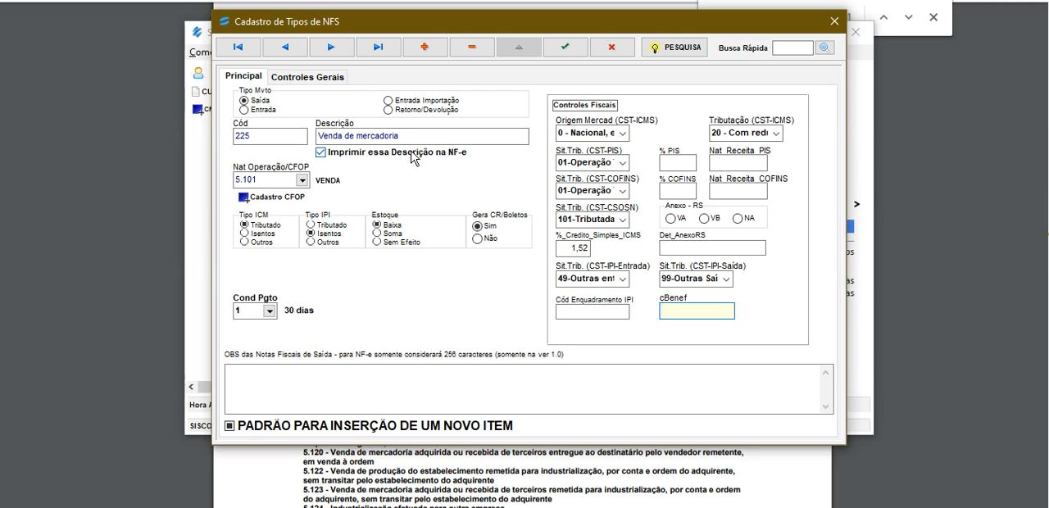
Set Lucros/Perdas to Sem Efeito with Situação as Ativo in the general controls, and save the NFS type.
click(314, 78)
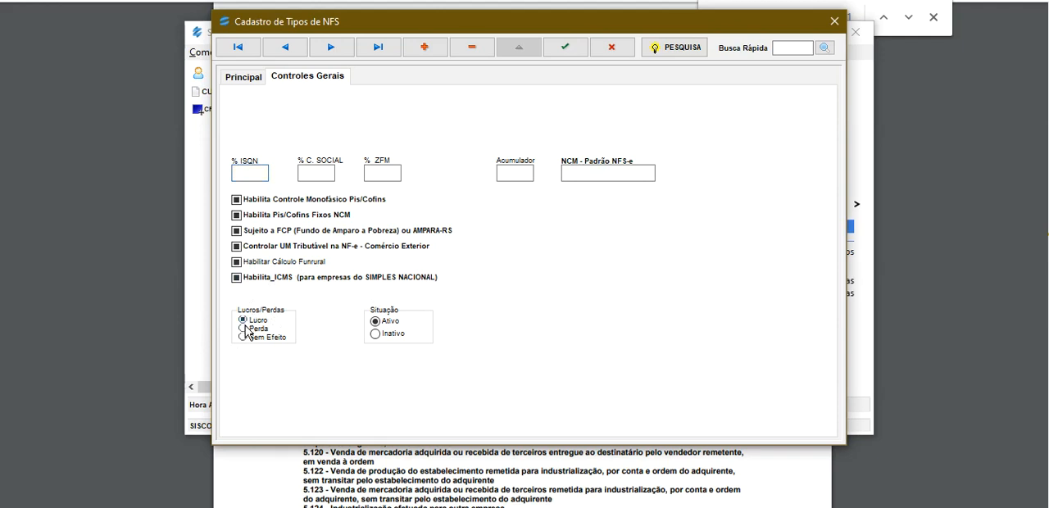
click(244, 329)
click(402, 340)
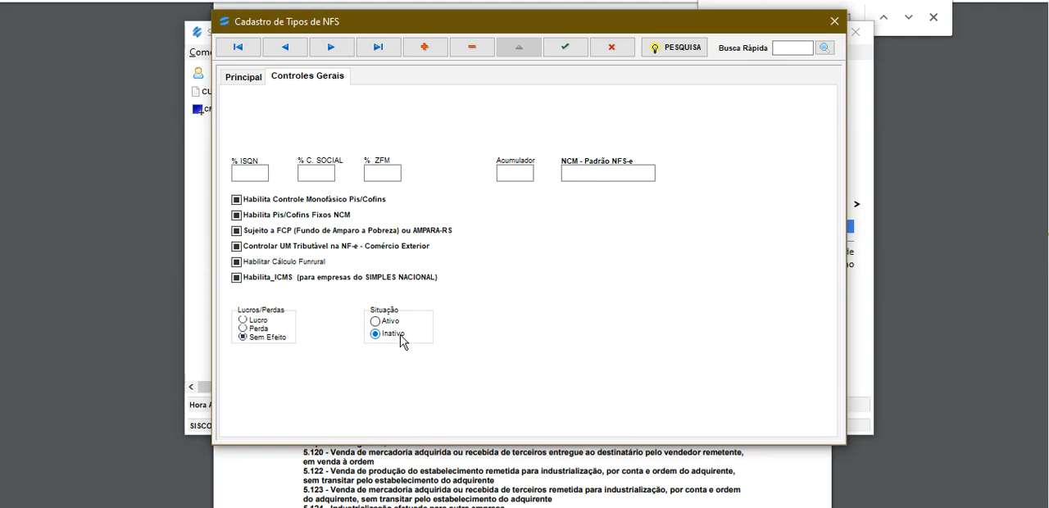
click(375, 322)
click(244, 80)
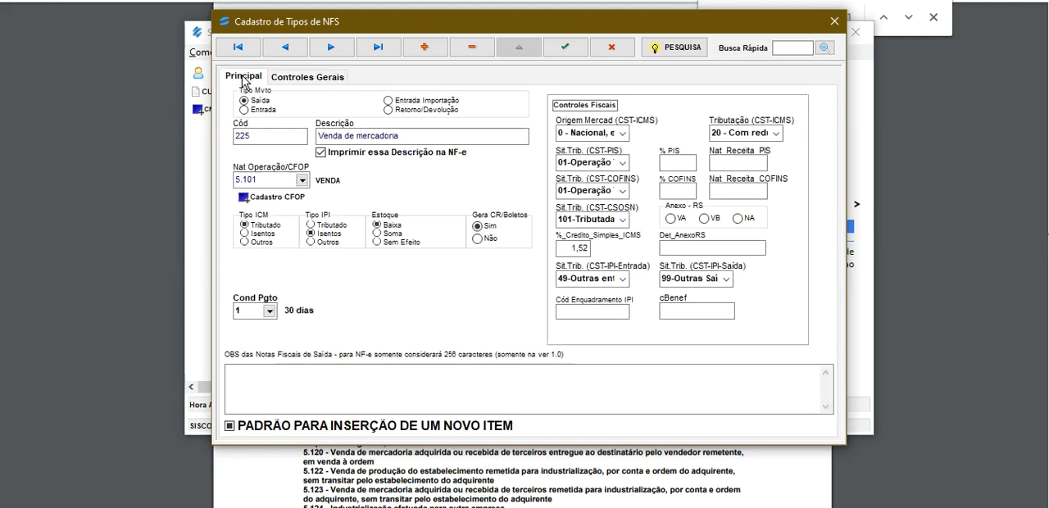
click(569, 50)
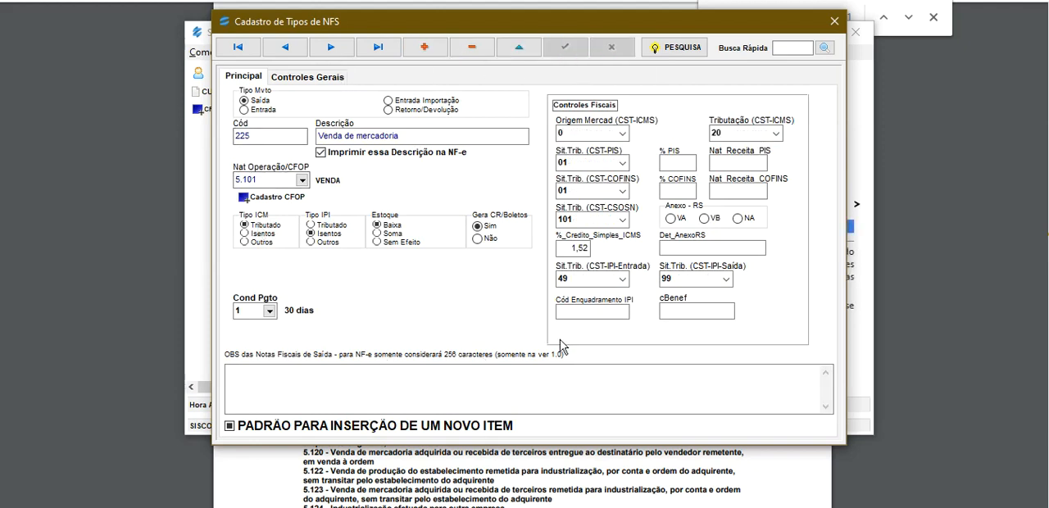
Change Tributação (CST-ICMS) of the saved NFS type to "40 - Isenta", and discard the edit.
click(775, 134)
click(775, 134)
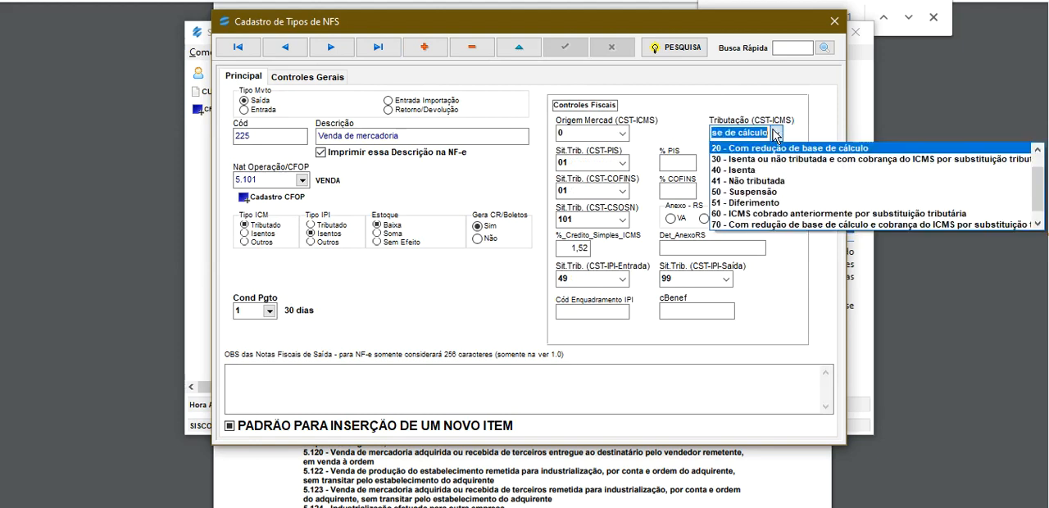
click(755, 170)
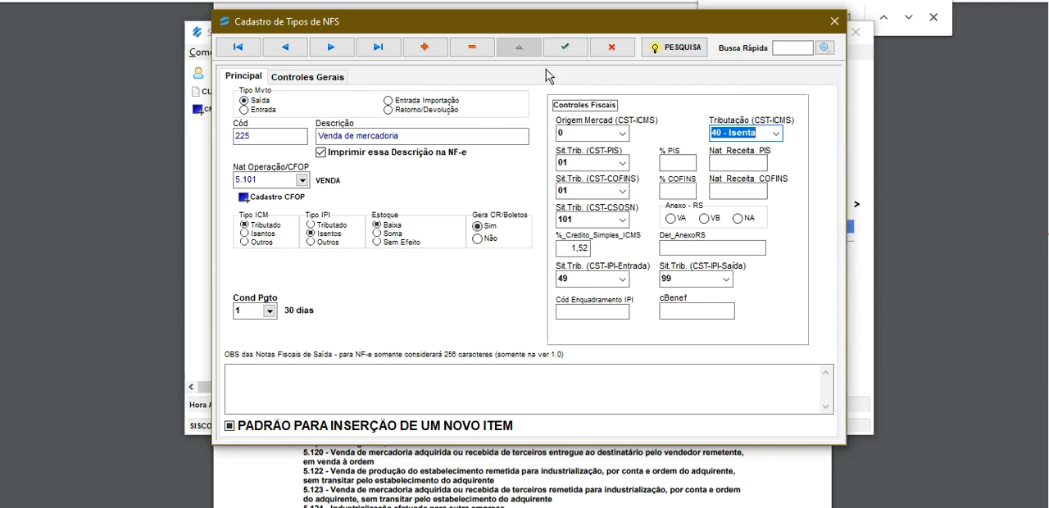
click(624, 53)
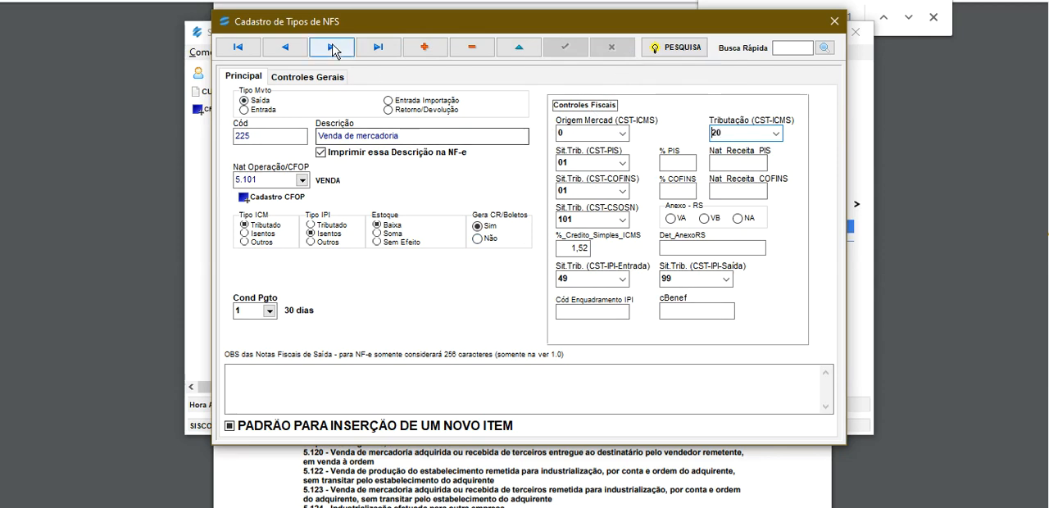